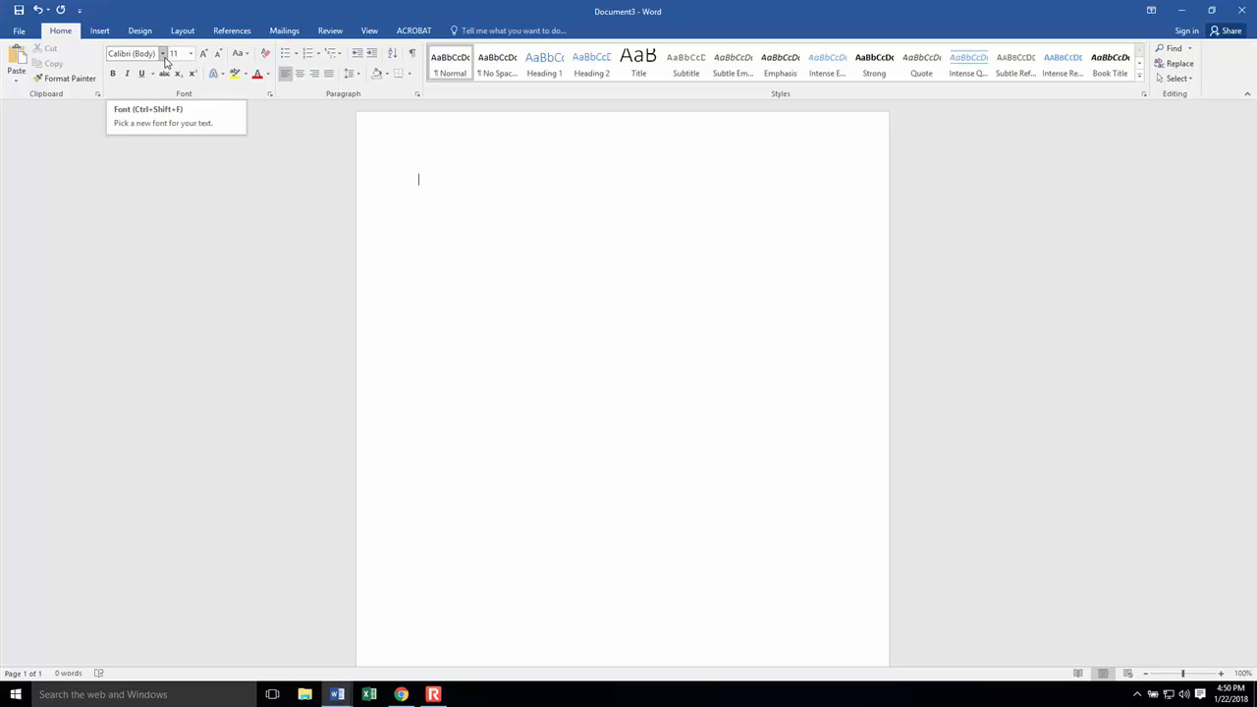
Step: Set the blank document's font to Times New Roman at size 12
click(163, 54)
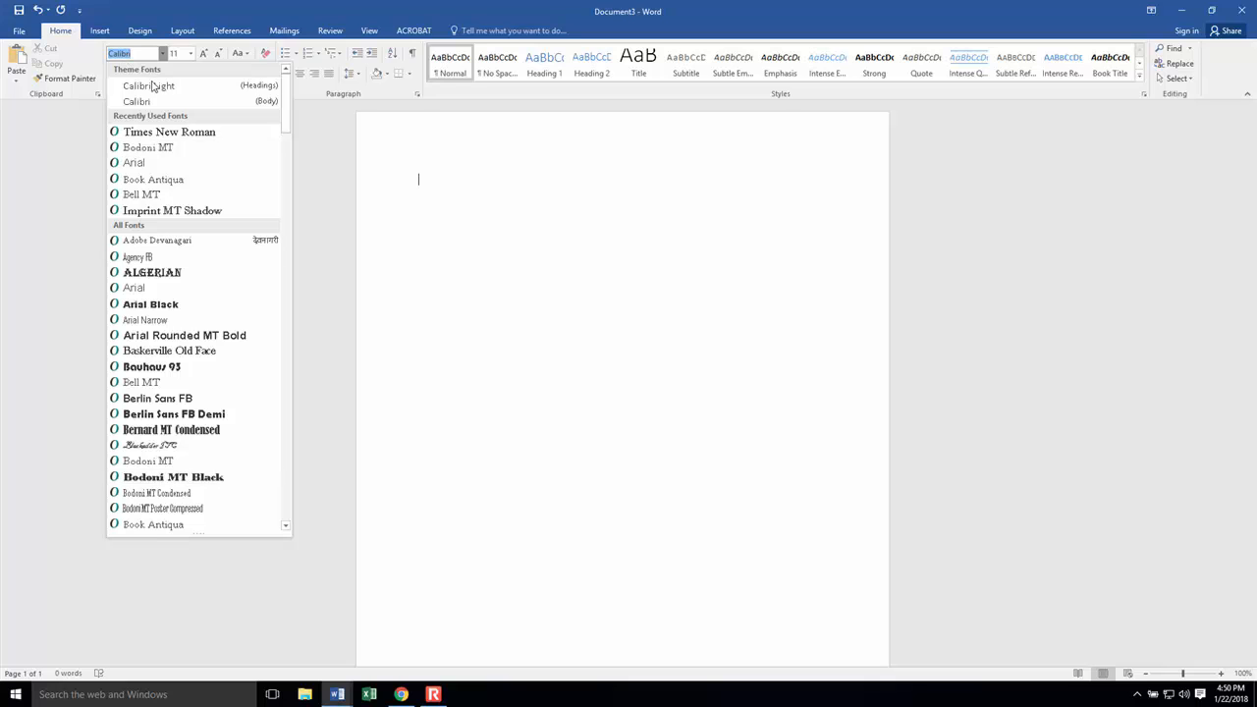
click(177, 138)
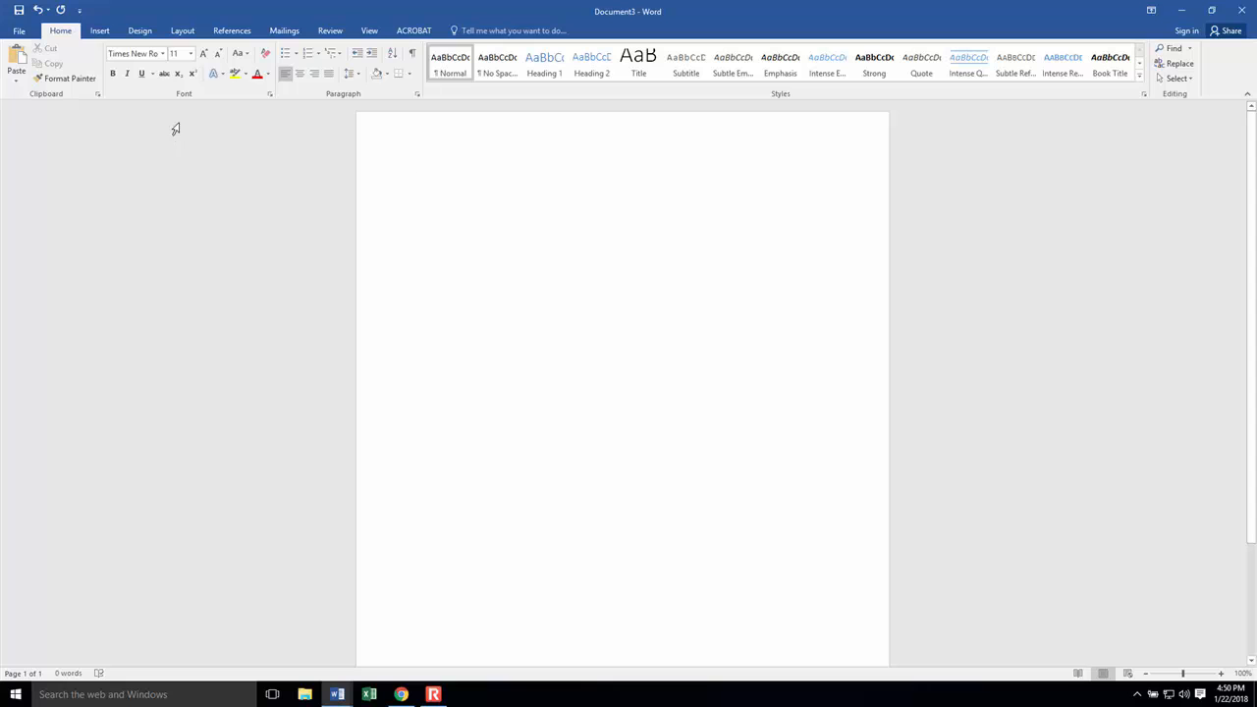
click(192, 55)
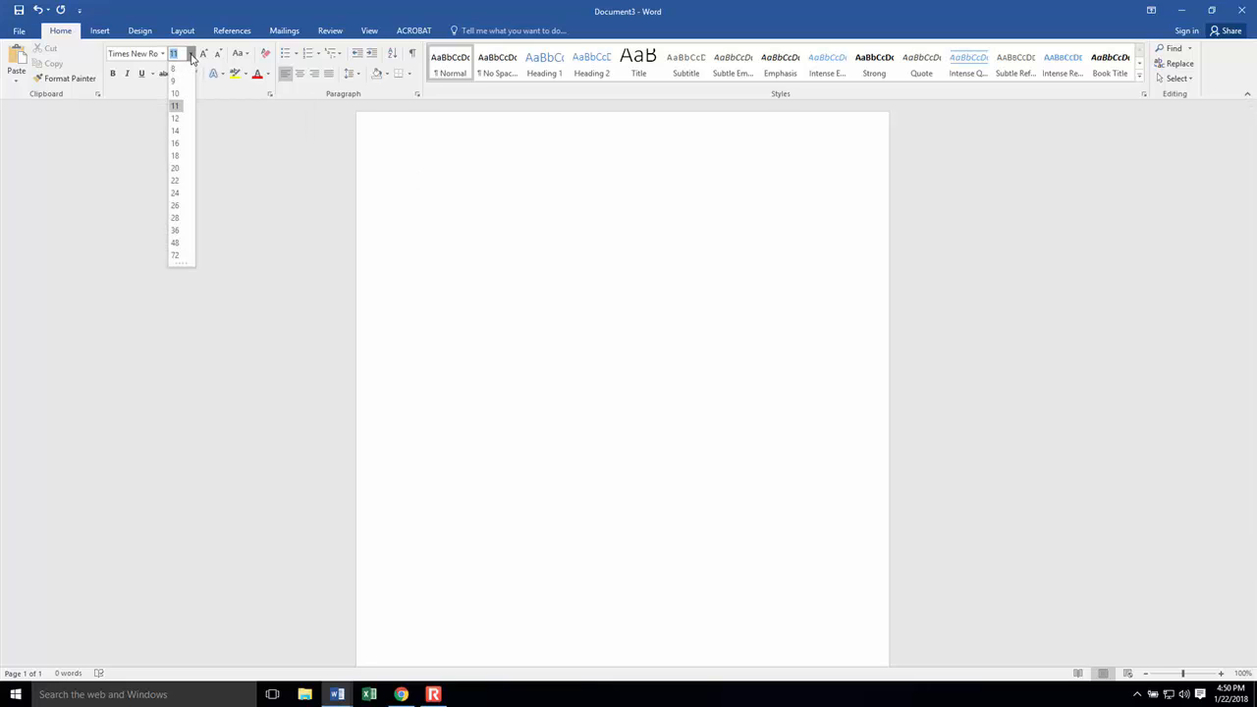
click(176, 119)
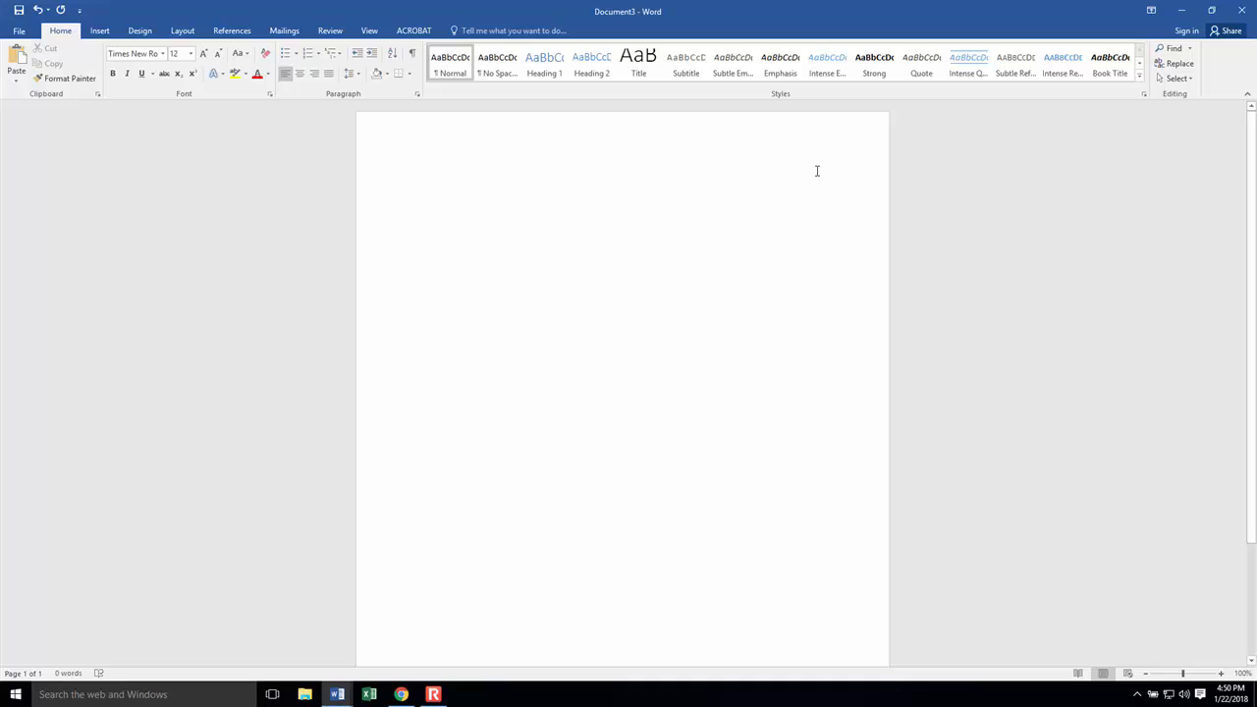
Step: Insert a Plain Number 3 page number at the top of the page, preceded by the student's last name, and return to the body
click(102, 36)
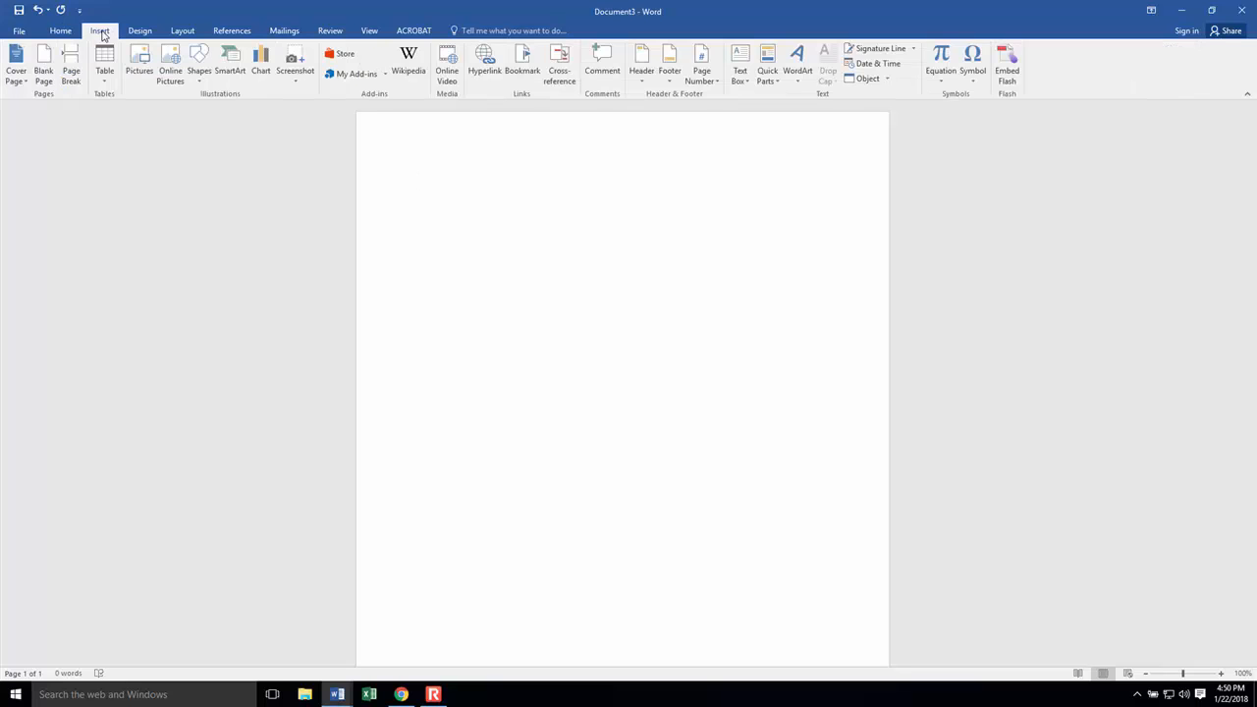
click(713, 85)
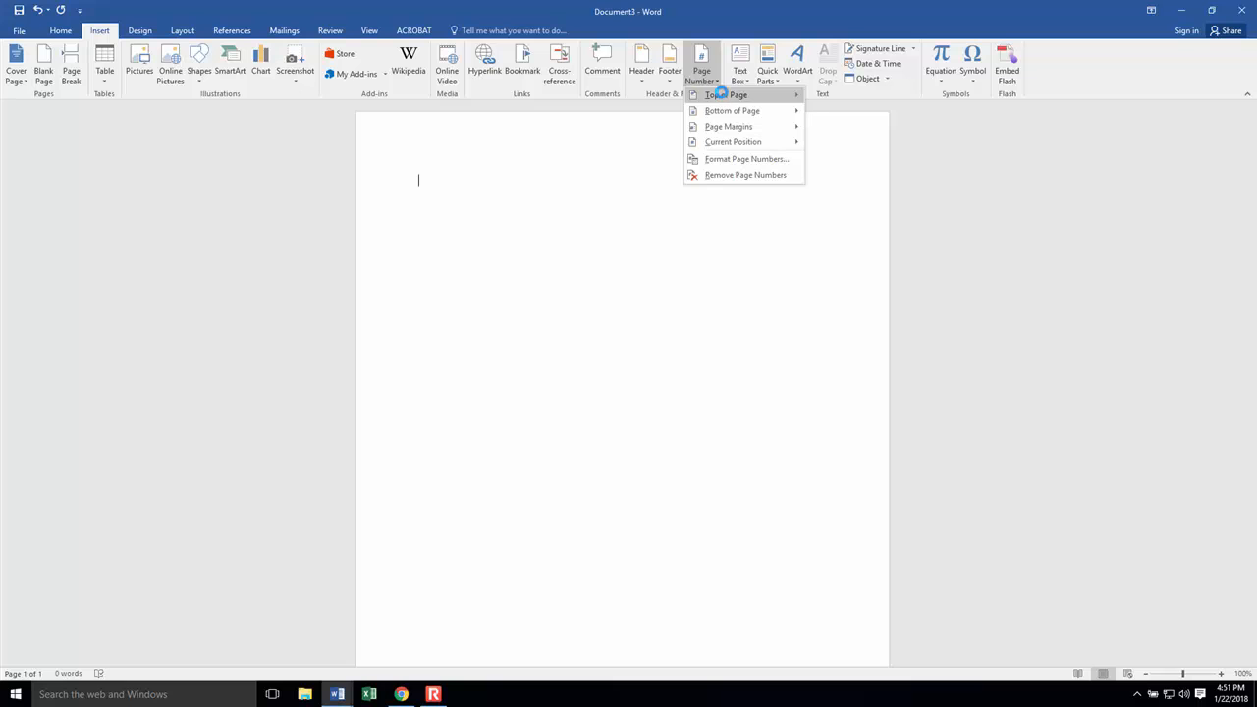
click(722, 93)
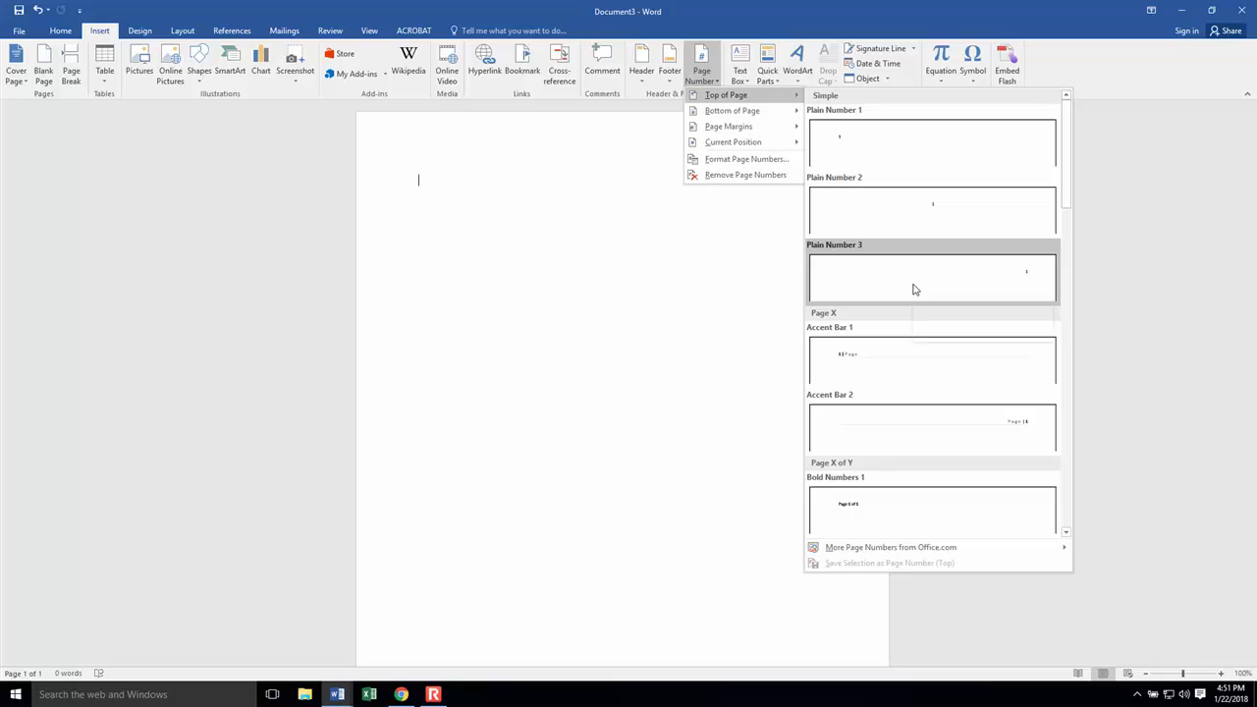
click(1016, 286)
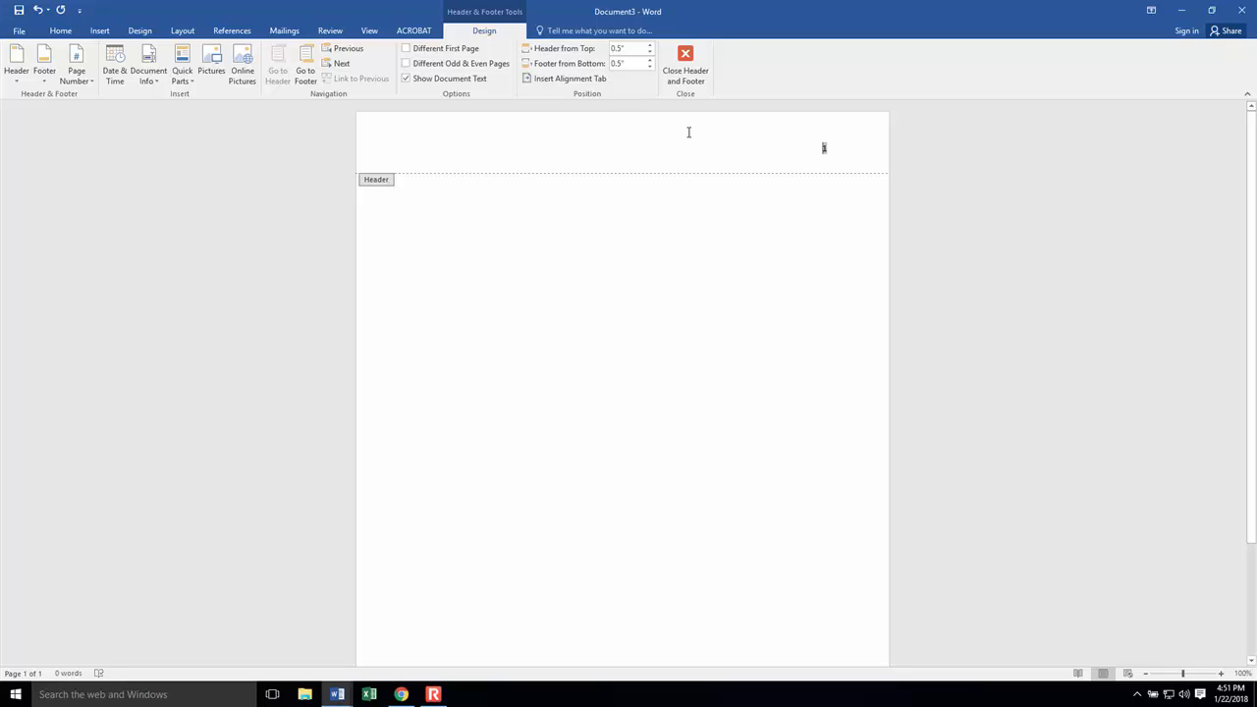
text(Smith)
double_click(477, 208)
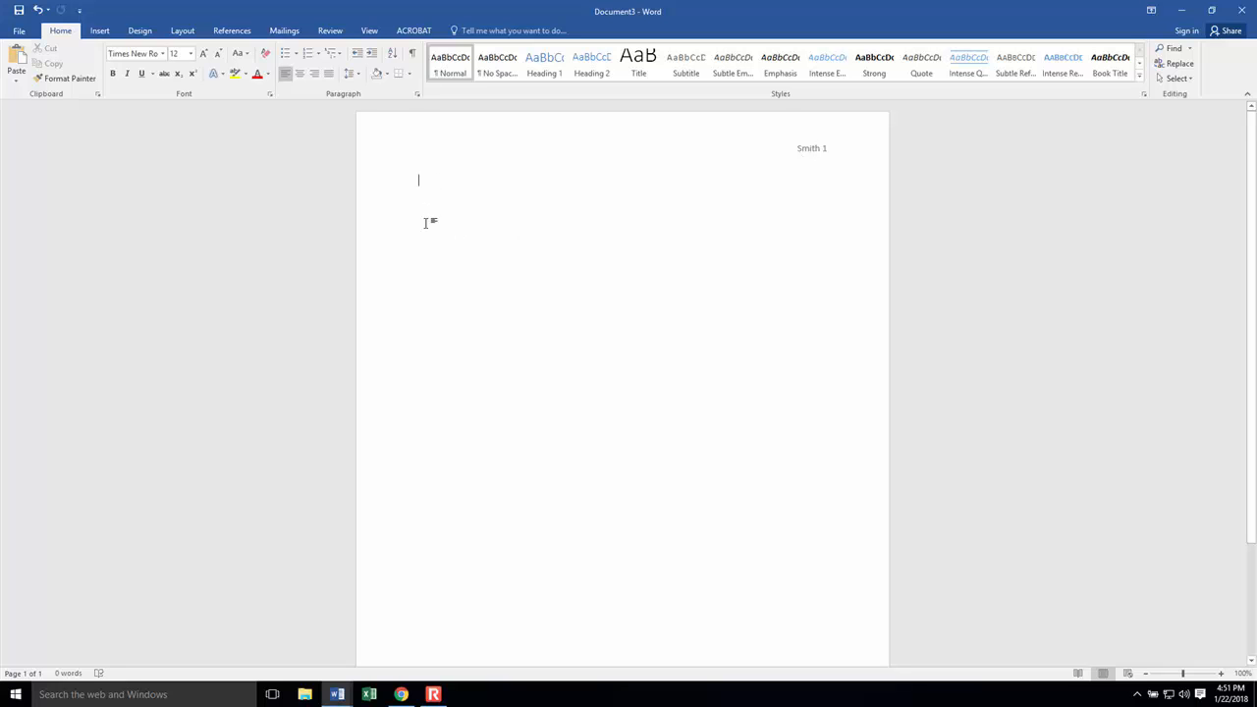
Step: Enter the student's full name, "Instructor Name" and "English 121" on separate lines at the start of the document
text(John Smi)
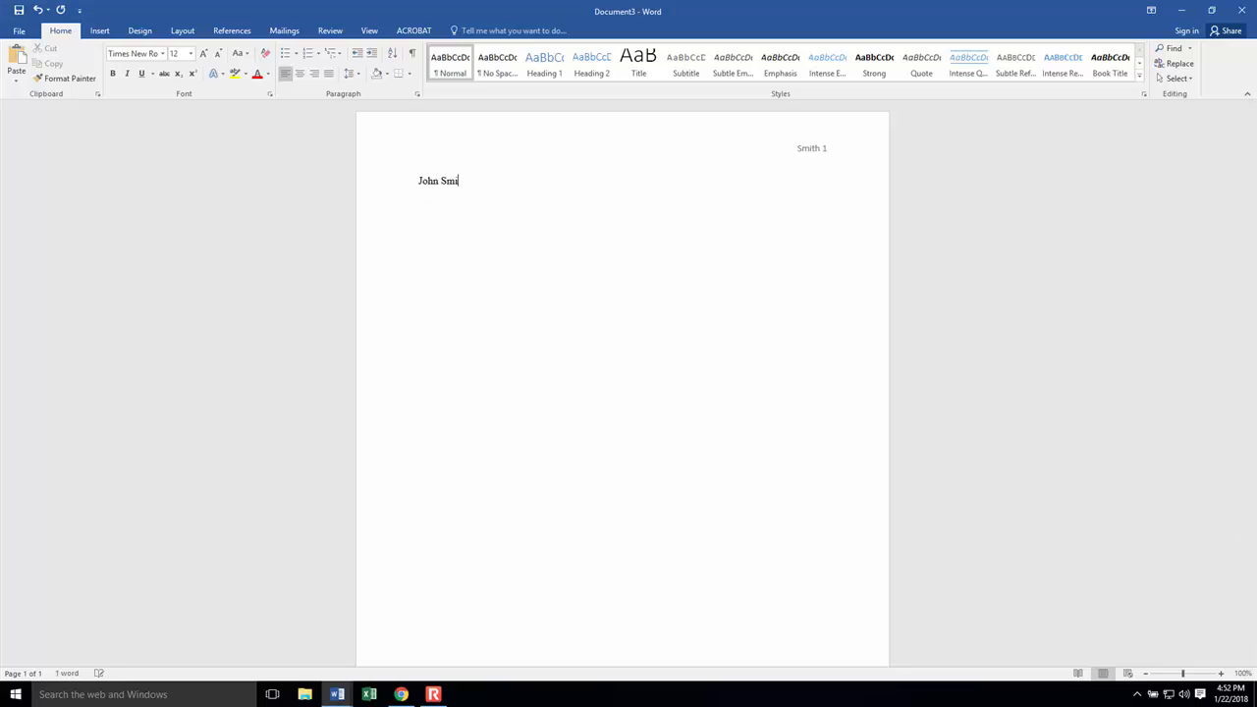
text(th )
text(Instructo)
text(r Name)
text(English )
text(121)
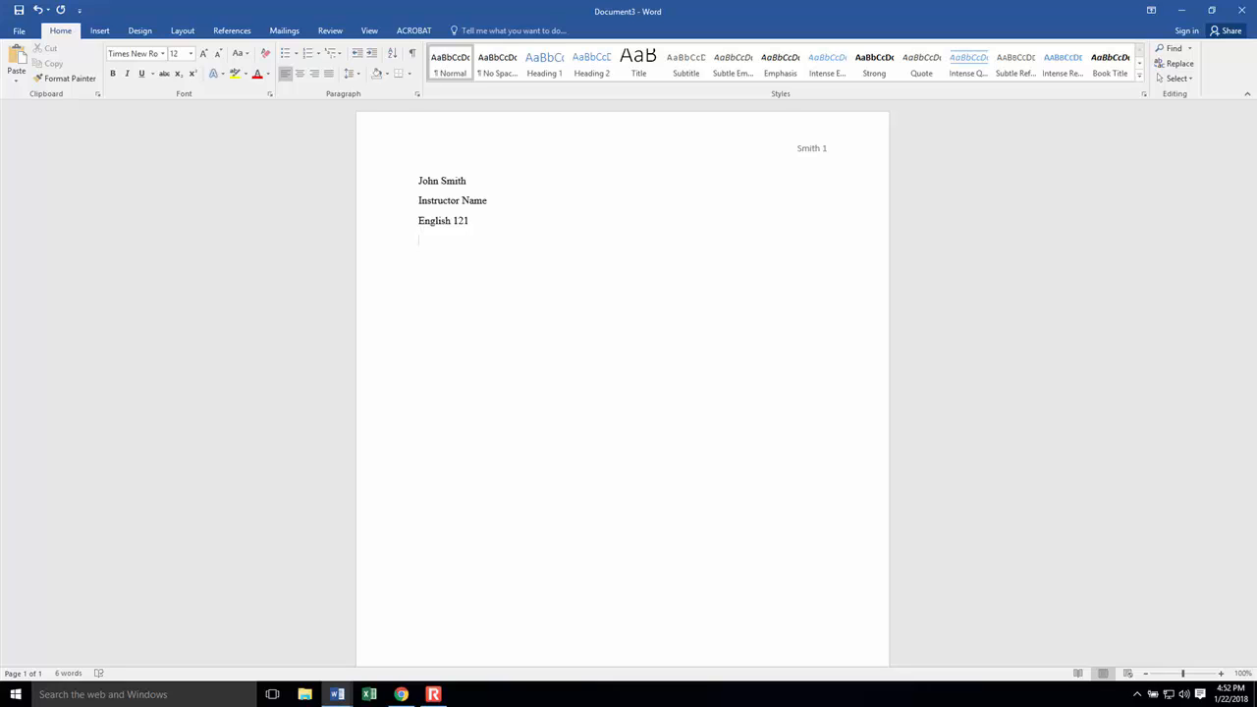
Step: Add the date "22 January 2018" on the line below the course name
text(22 Janu)
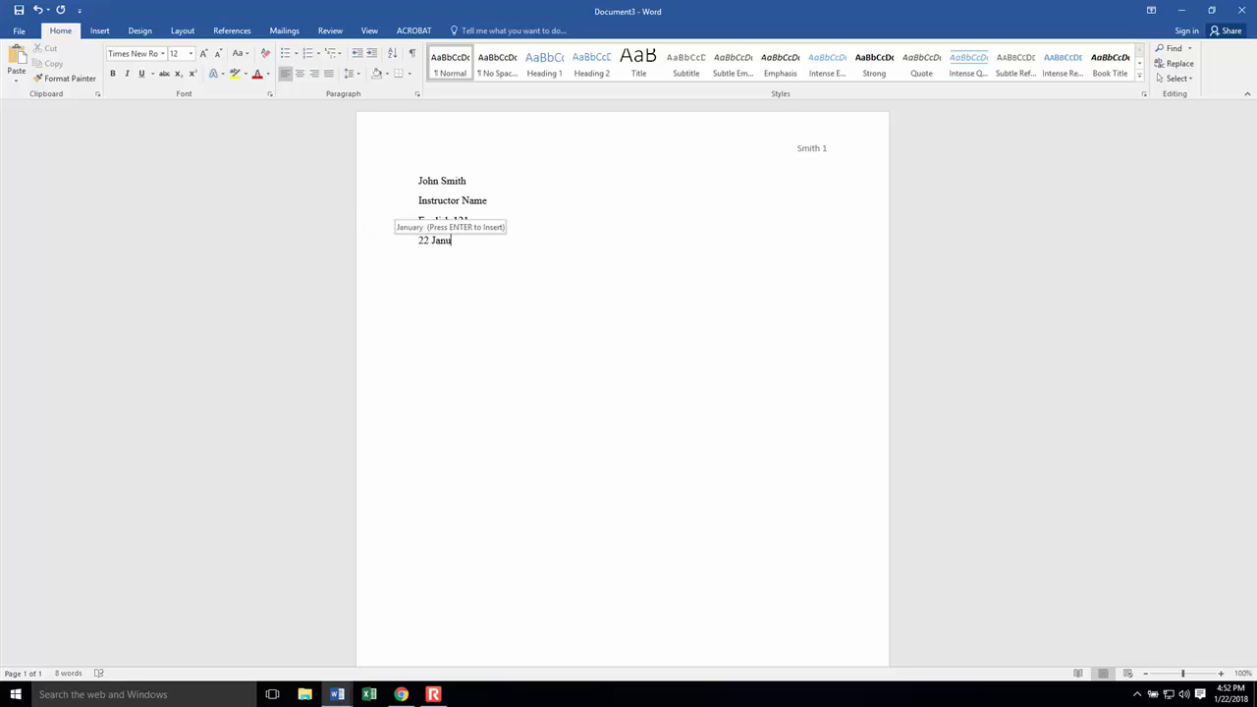
key(Return)
text(20)
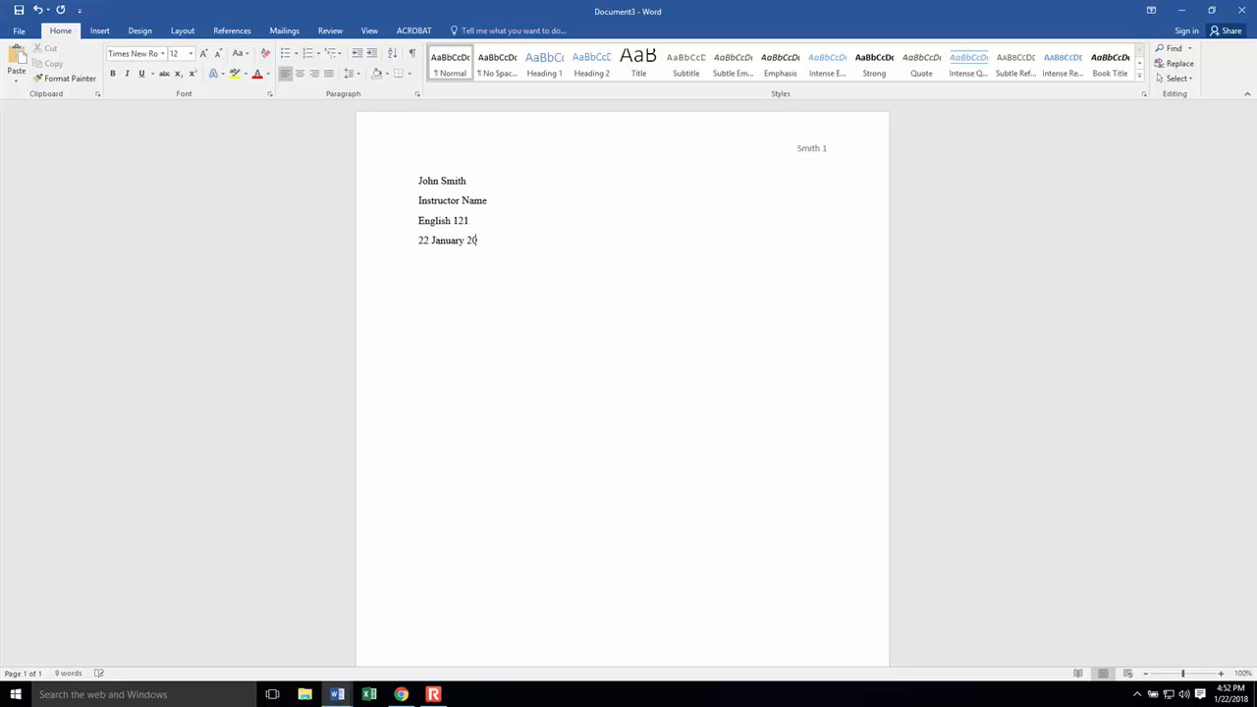
text(18)
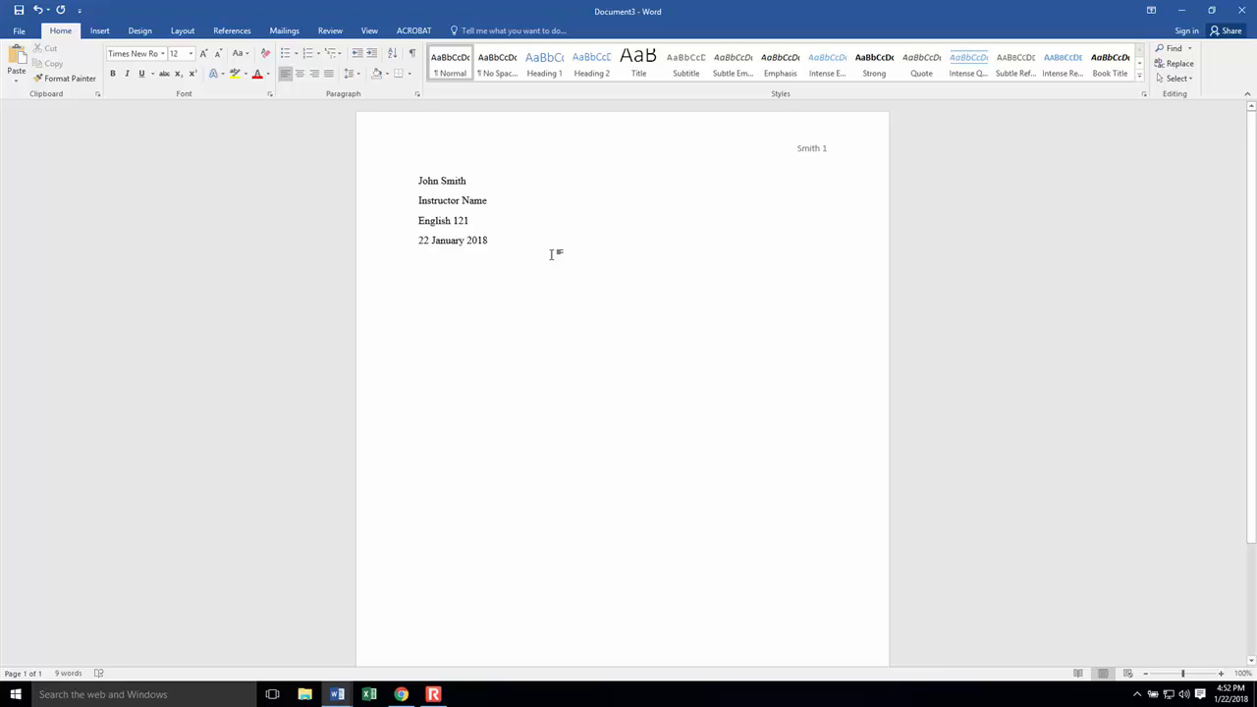
Step: Add the centered title "The U.S. War on Drugs" on a new line below the date
key(Return)
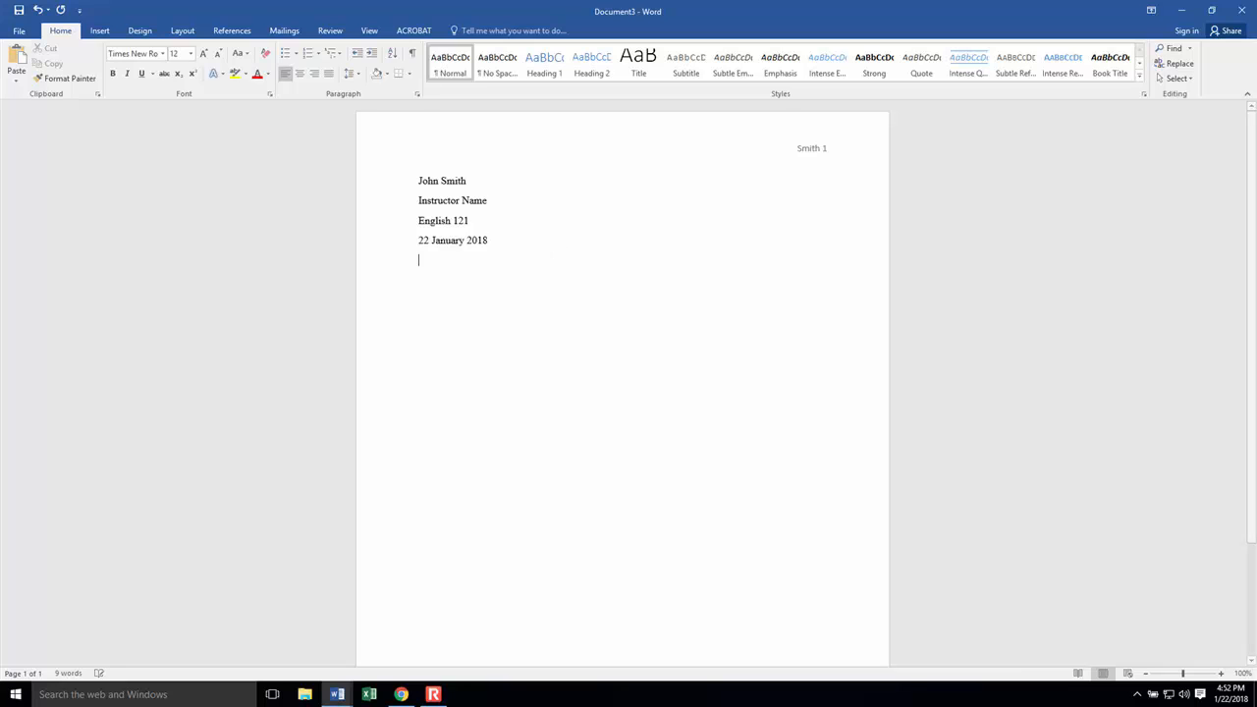
click(303, 79)
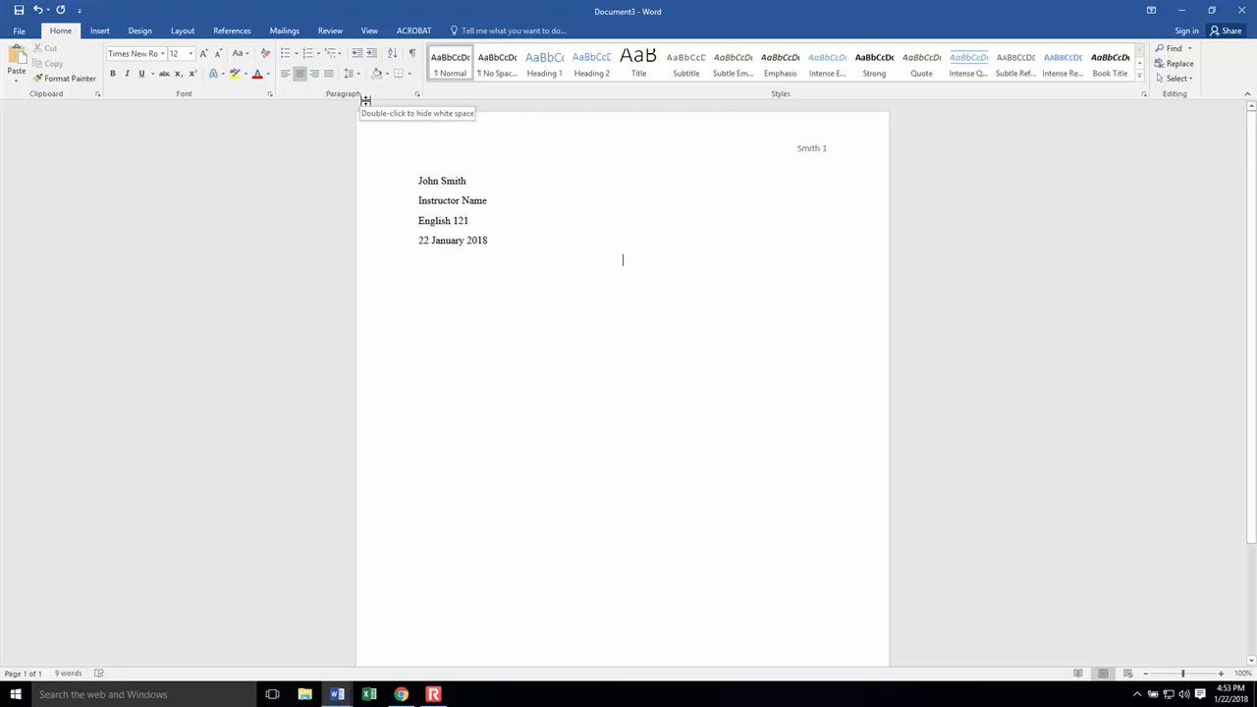
text(The U)
text(.S)
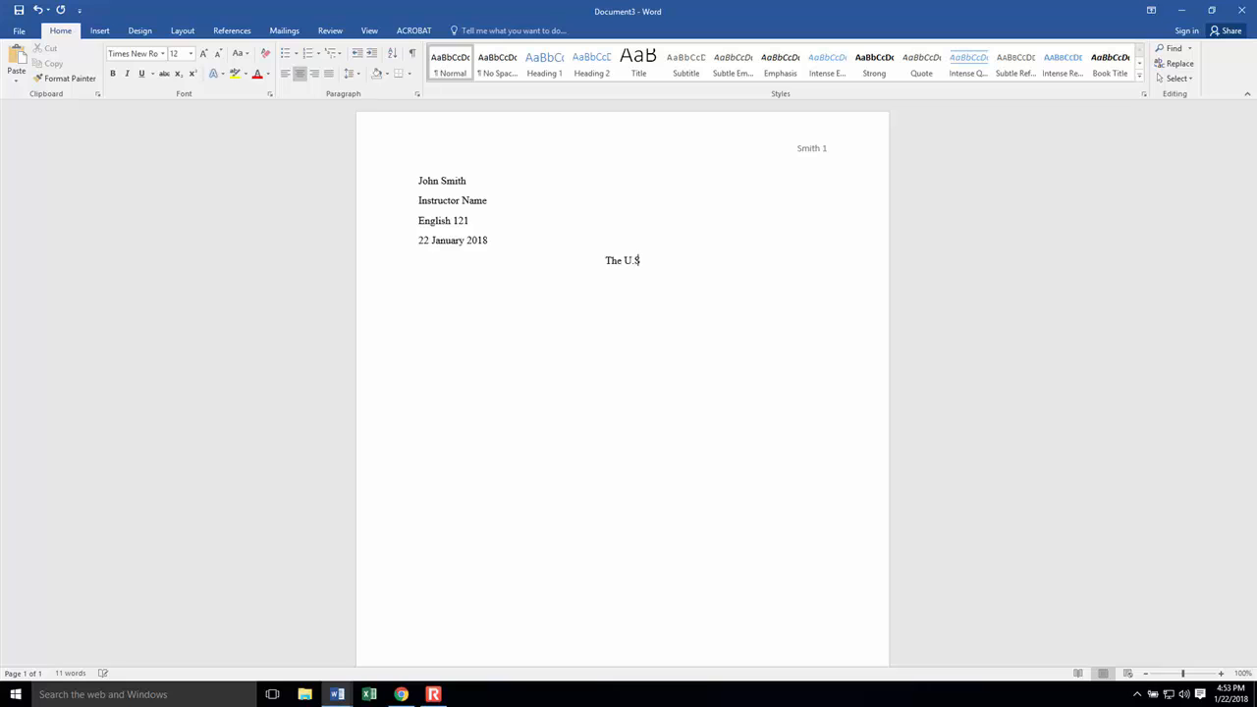
text(. War on Drugs)
Step: Start a left-aligned body paragraph below the title with a first-line tab indent, reading "Ever since the so-called war on drugs began back in 1914"
click(286, 74)
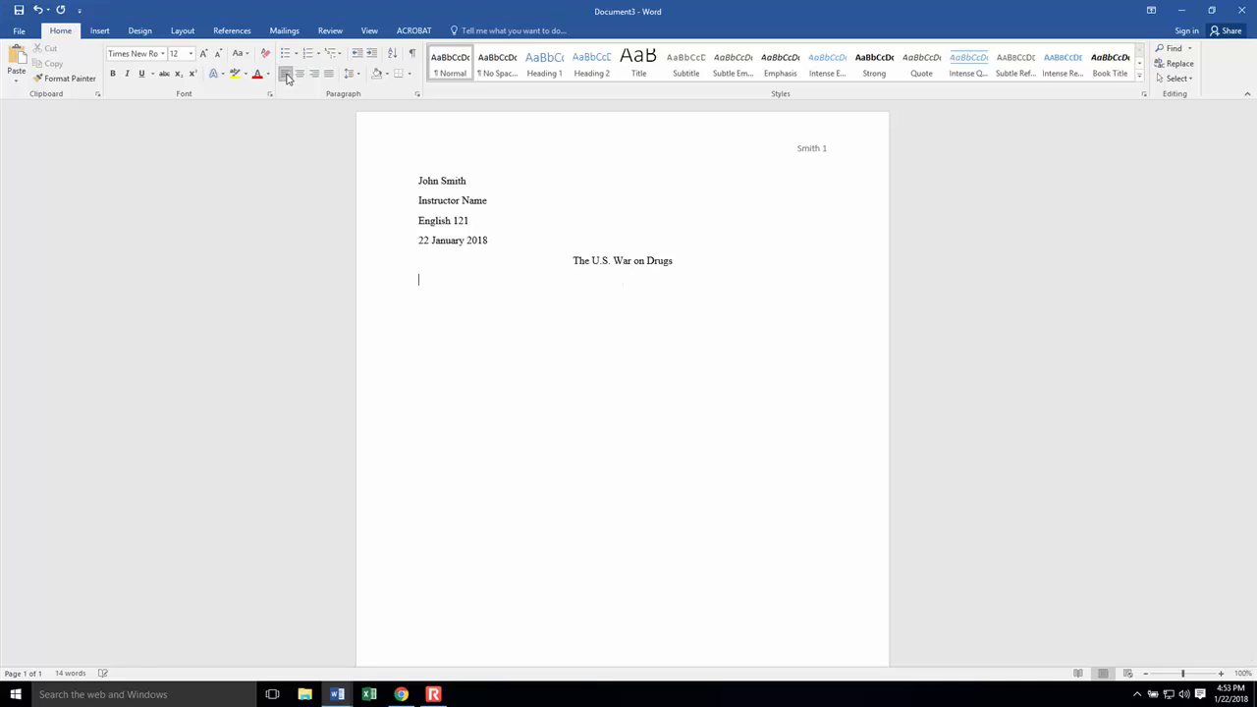
key(Tab)
text(Ever since the so-called war on drugs )
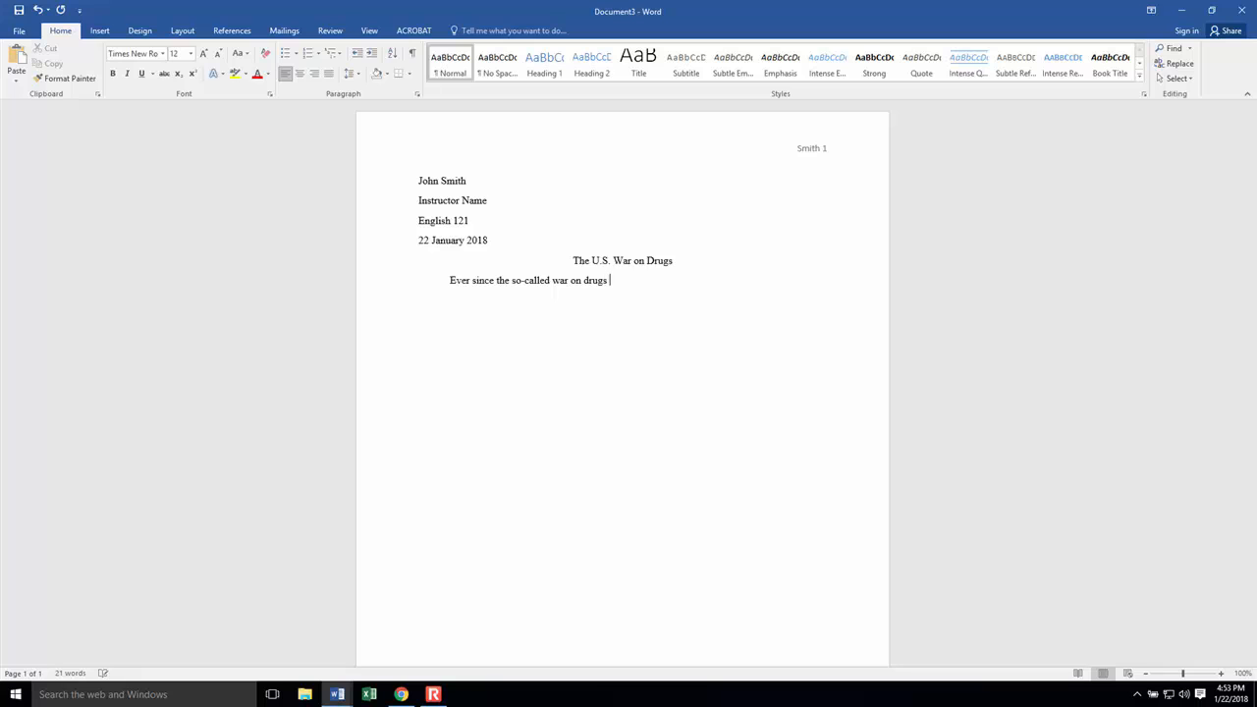
text(began back in 1914, the Uniste)
Step: Continue the body sentence with ", the United States has had a policy", correcting the typo in "United"
key(BackSpace)
key(BackSpace)
key(BackSpace)
text(ted States)
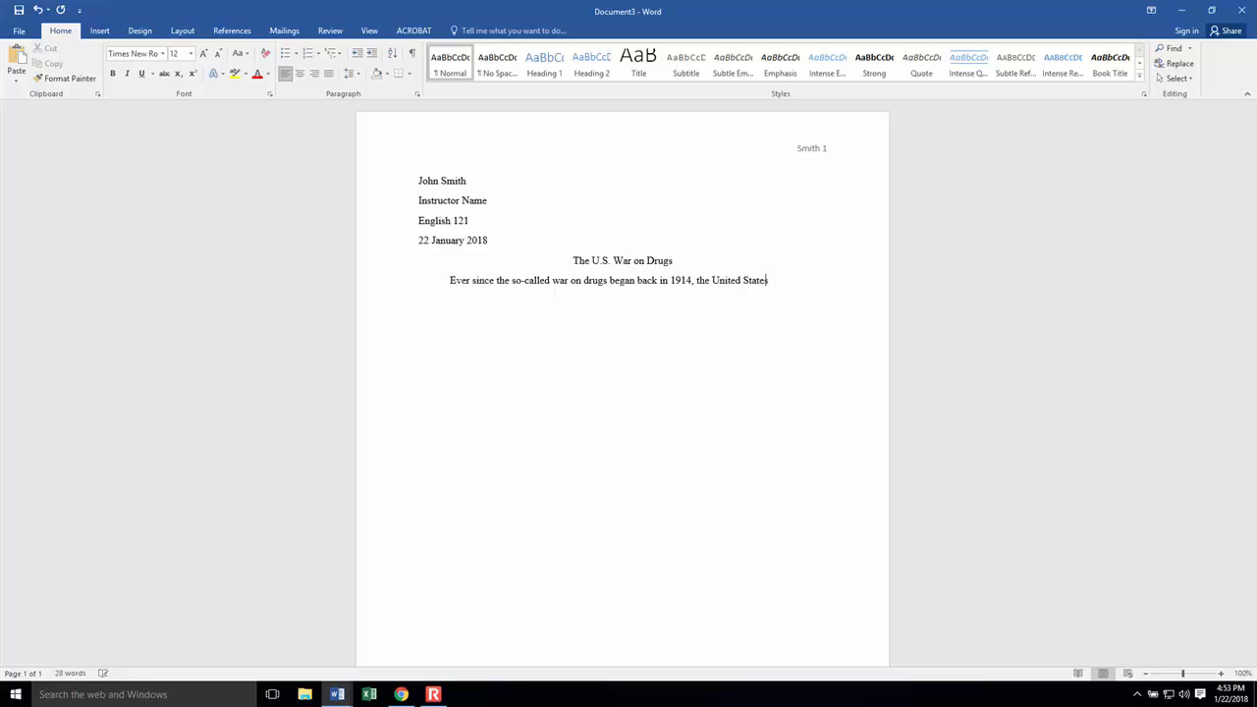
text( has had a policy)
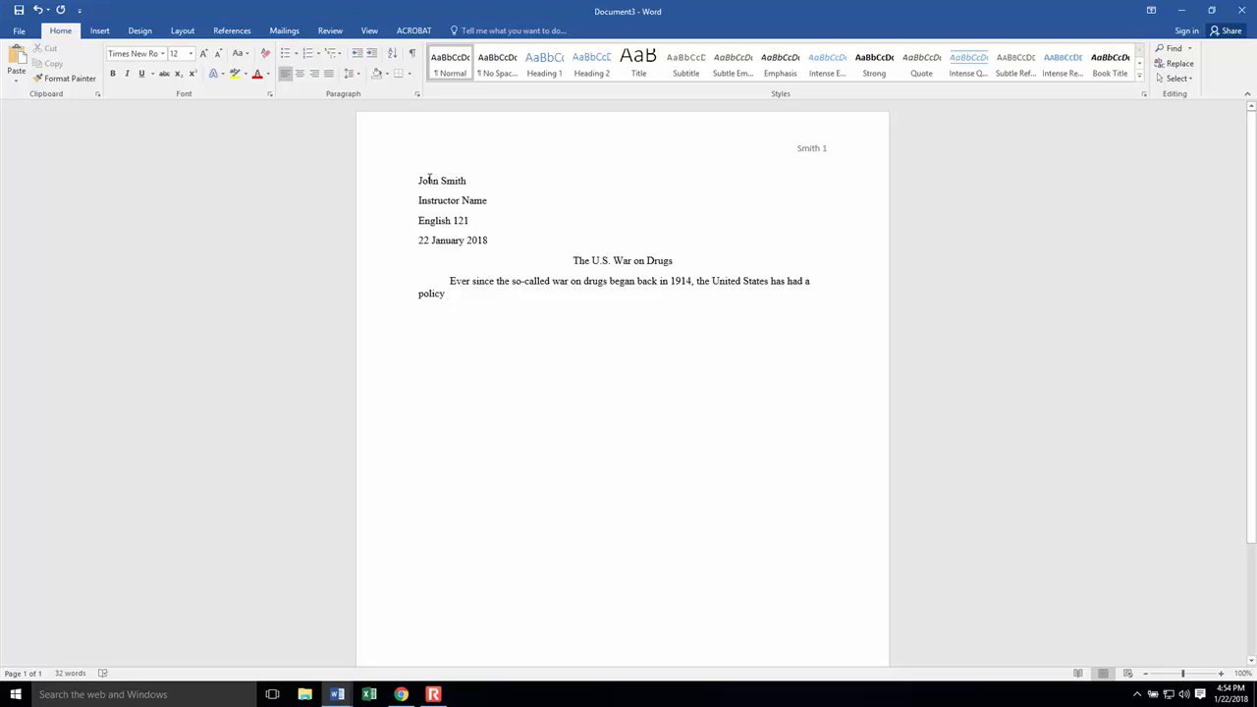
Step: Set all the body text to double line spacing with no added space between paragraphs of the same style
drag(417, 180, 548, 300)
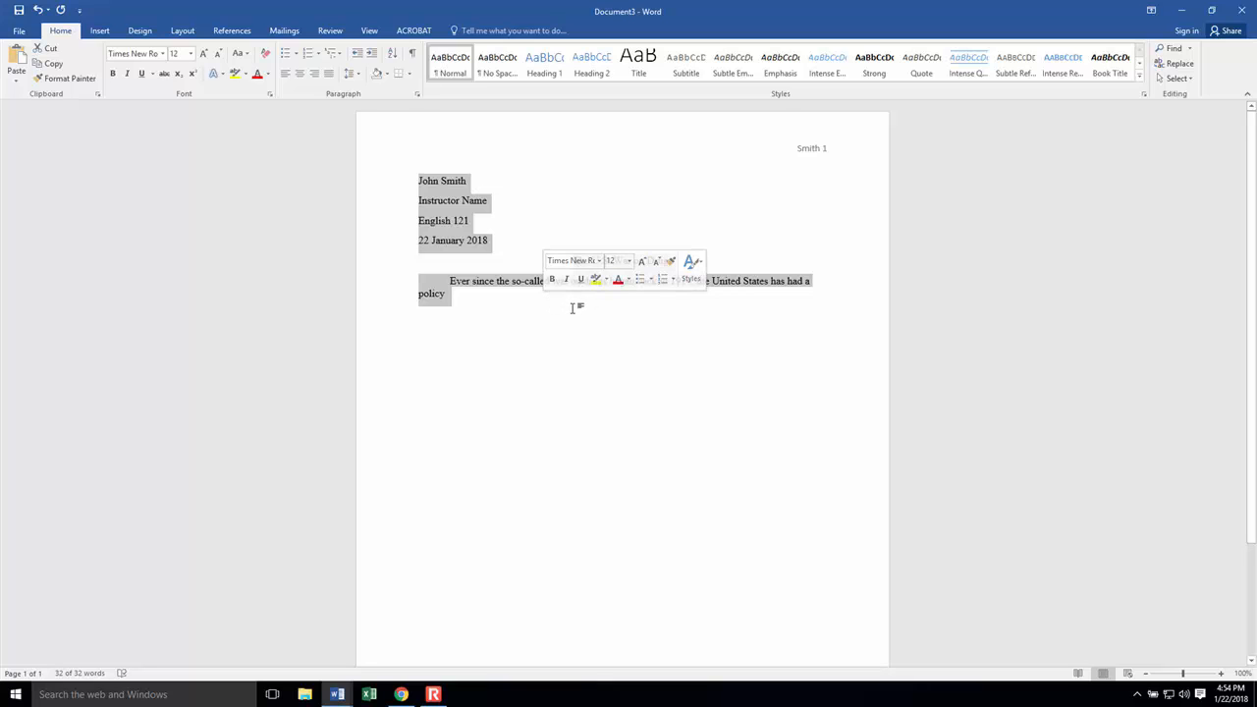
click(417, 95)
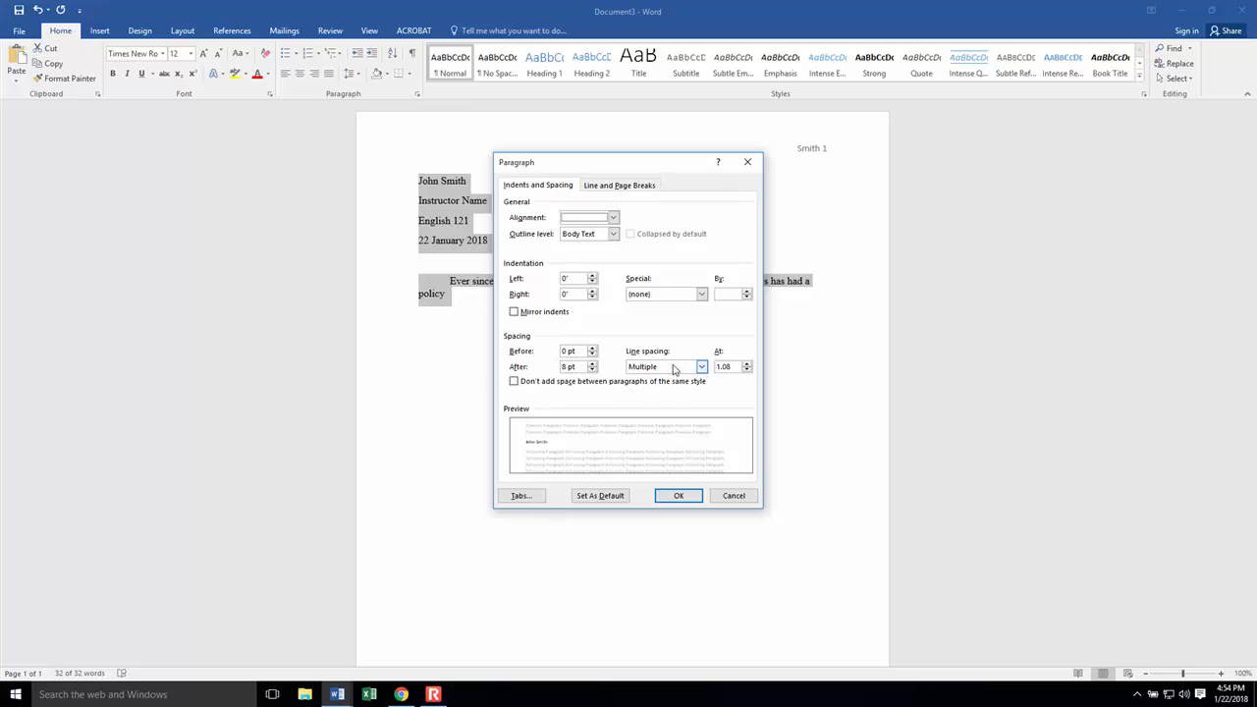
click(702, 366)
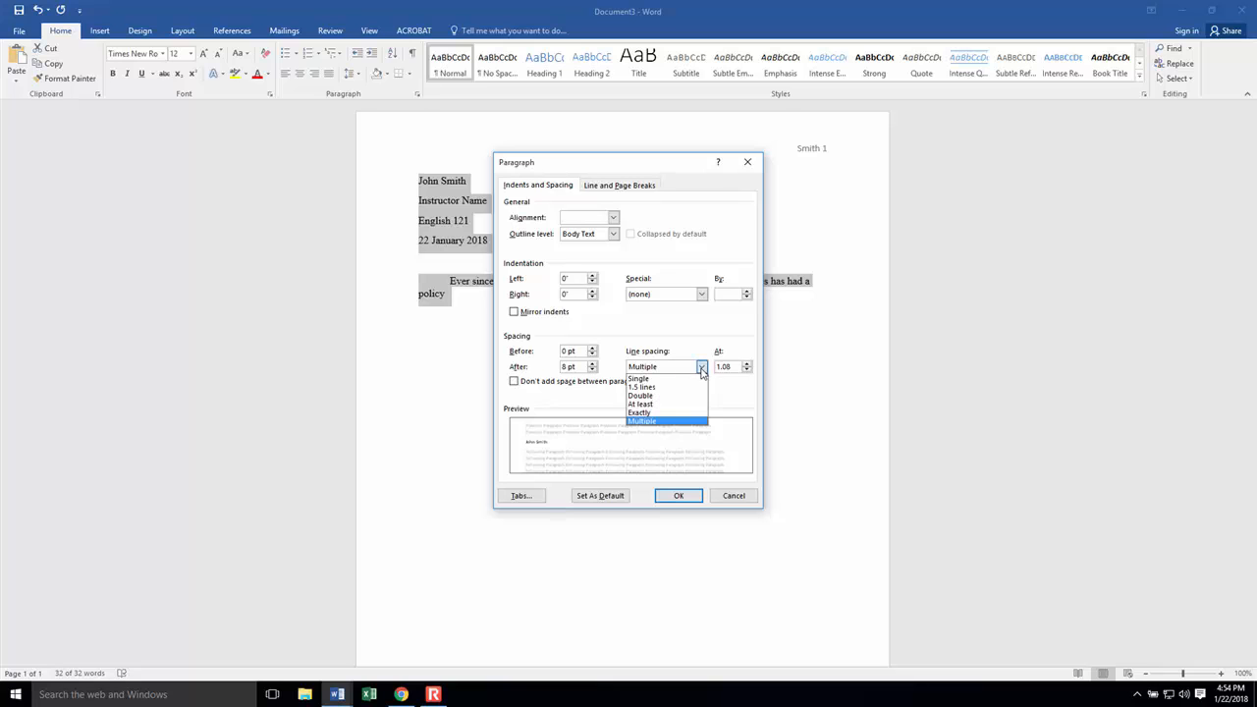
click(685, 398)
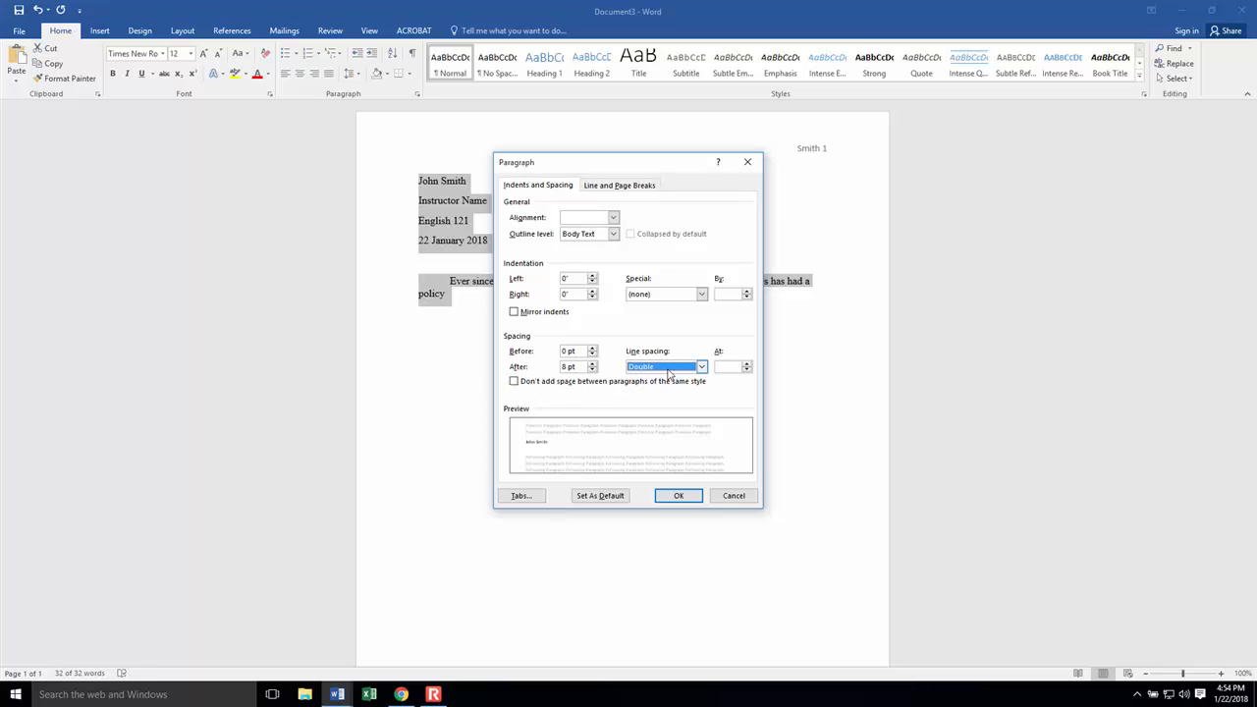
click(513, 382)
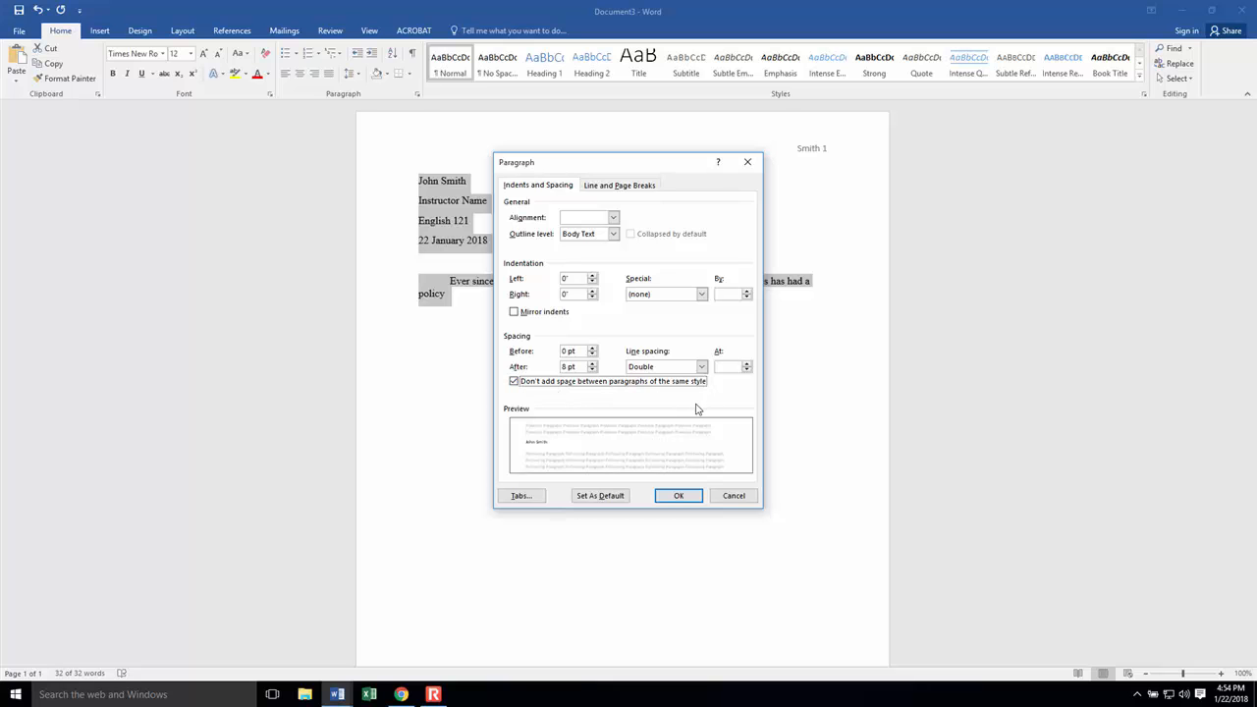
click(683, 494)
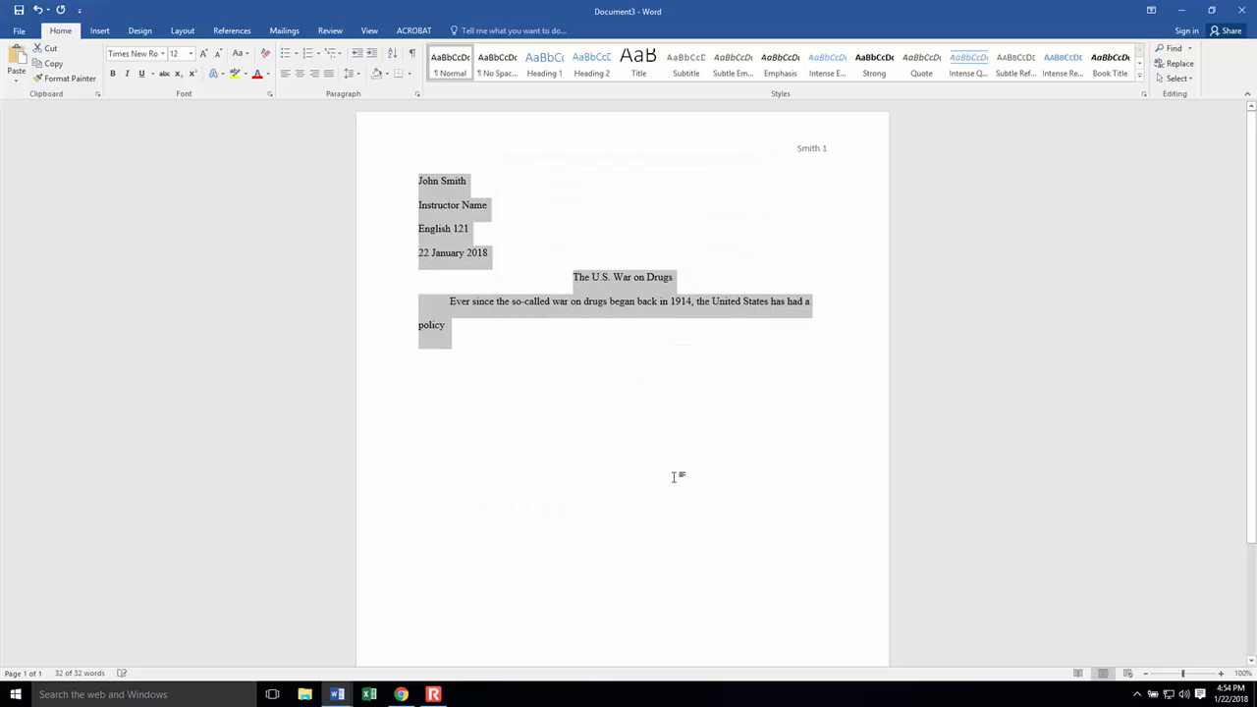
click(679, 480)
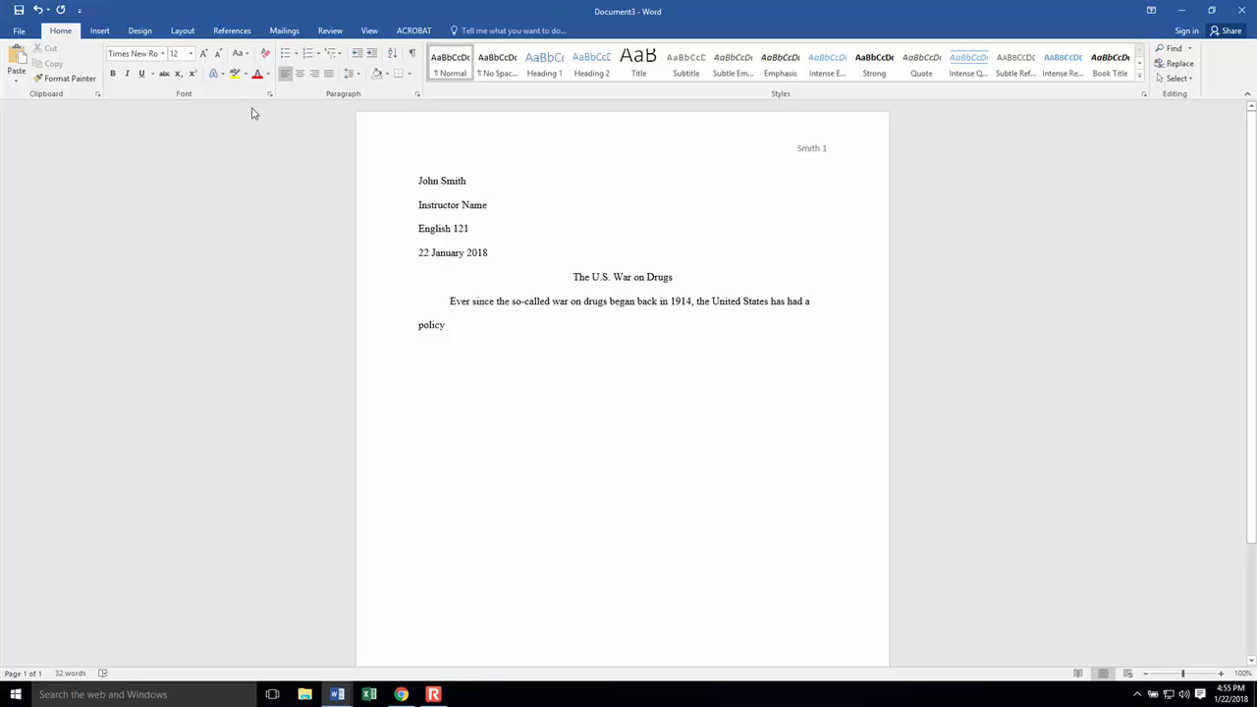
click(433, 694)
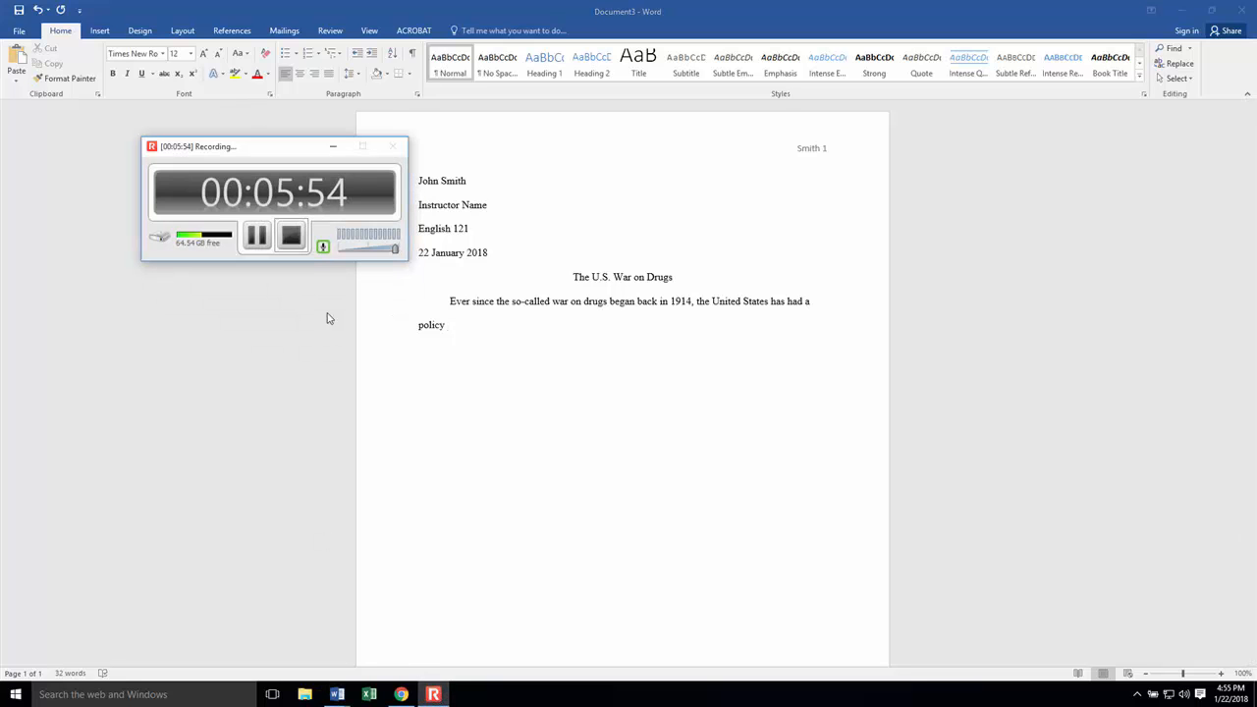